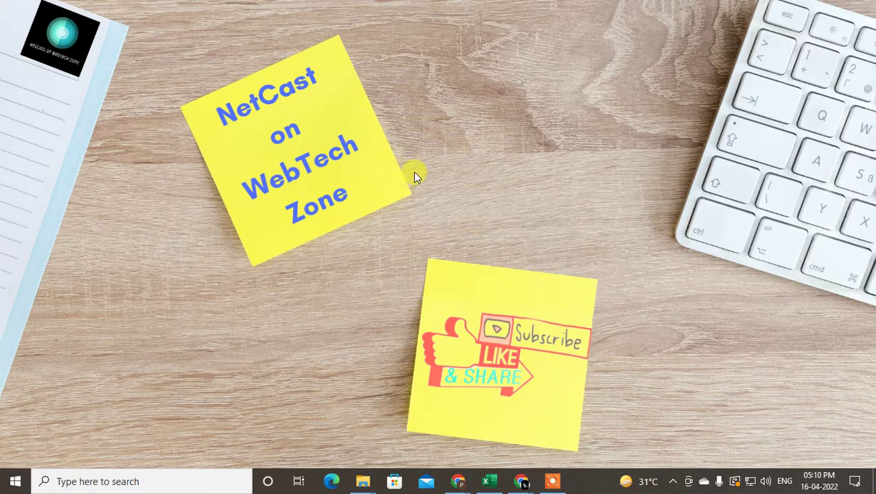
# Step: Refresh the desktop twice from its right-click menu
pyautogui.rightClick(453, 65)
pyautogui.click(529, 108)
pyautogui.rightClick(433, 120)
pyautogui.click(506, 157)
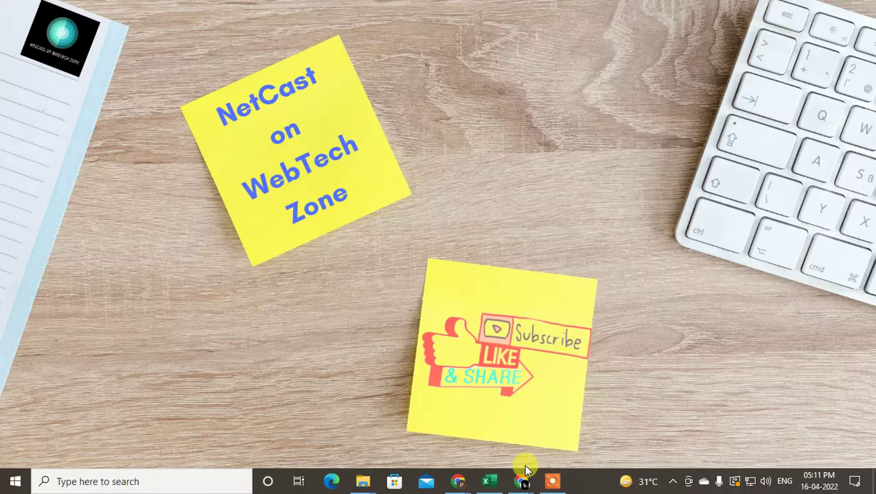
# Step: Bring up the LinkedIn feed and go to your own profile via the Me menu
pyautogui.moveTo(521, 481)
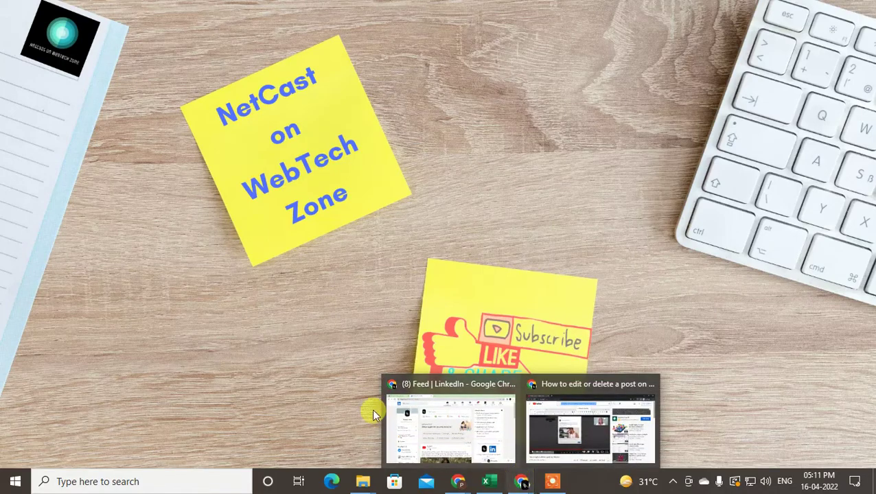
pyautogui.click(411, 416)
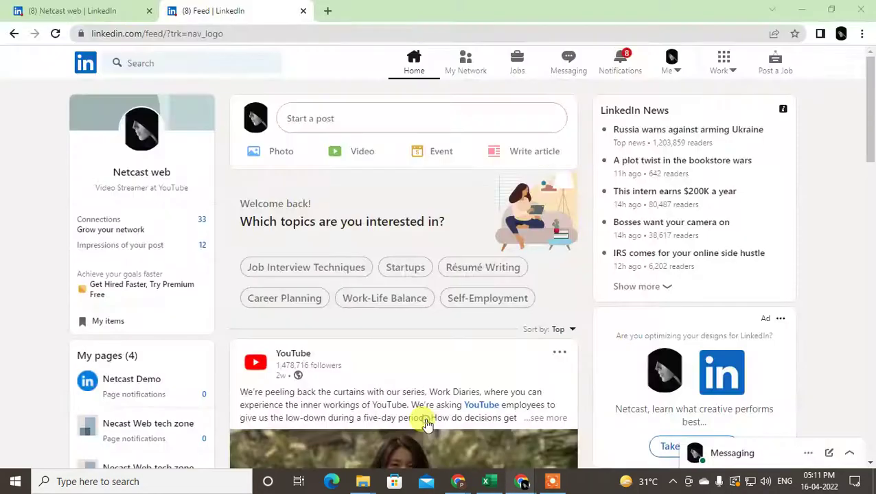
pyautogui.click(149, 172)
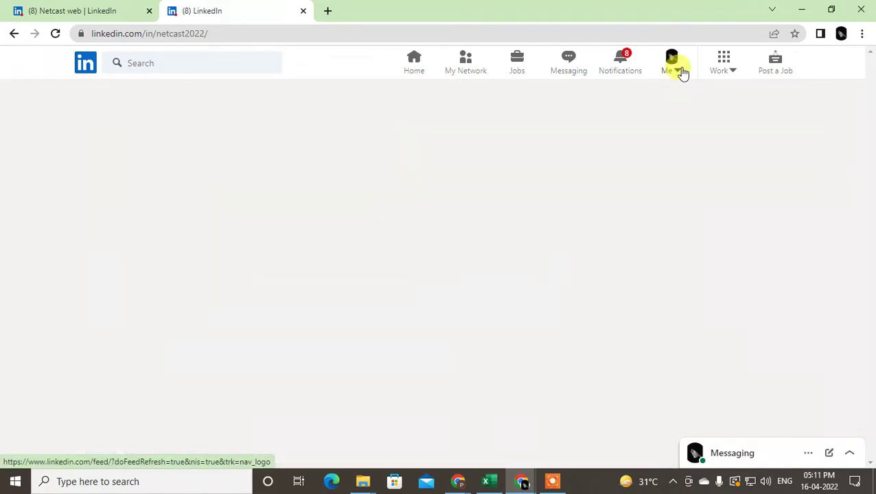
pyautogui.click(681, 71)
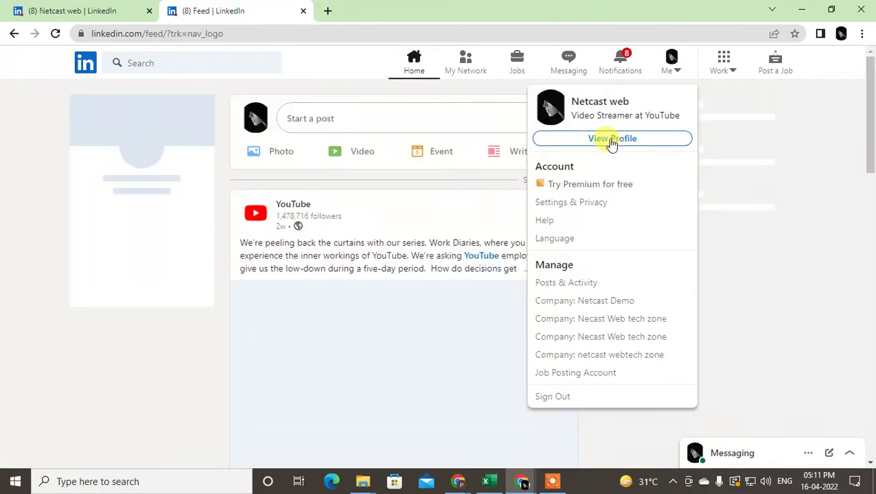
pyautogui.click(675, 70)
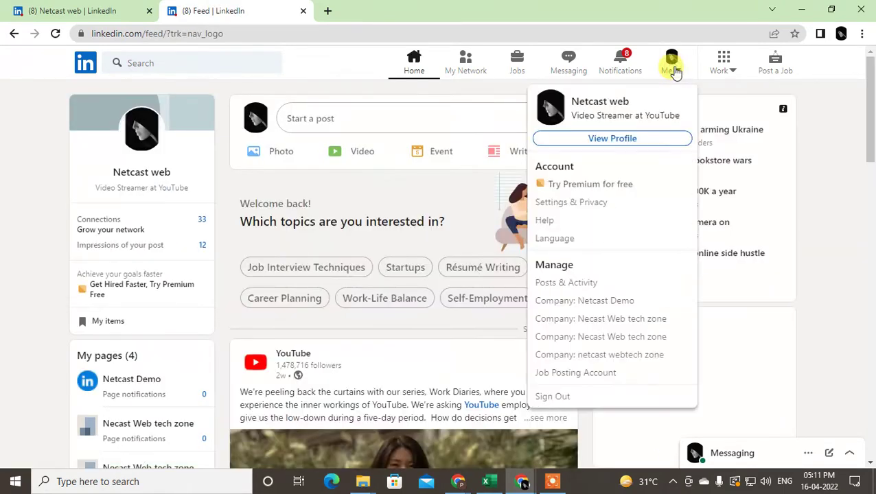
pyautogui.click(601, 141)
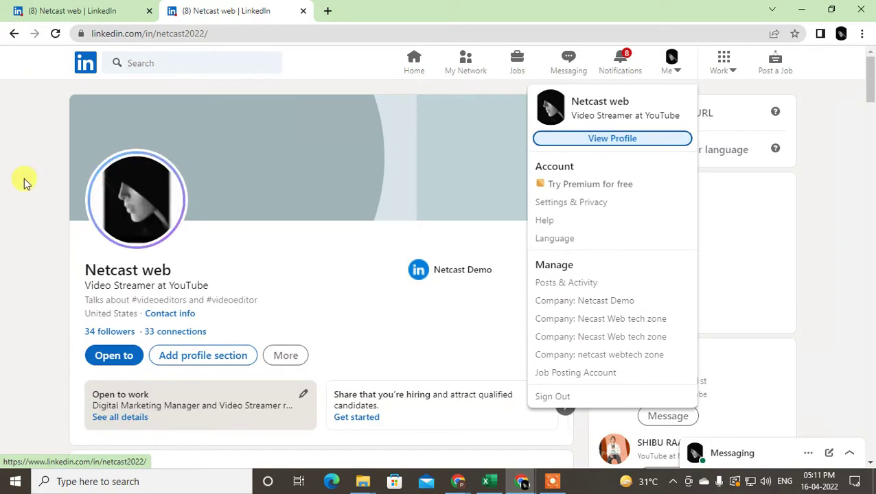
# Step: Browse the public profile settings and highlight the Edit Visibility explanation paragraph
pyautogui.click(23, 180)
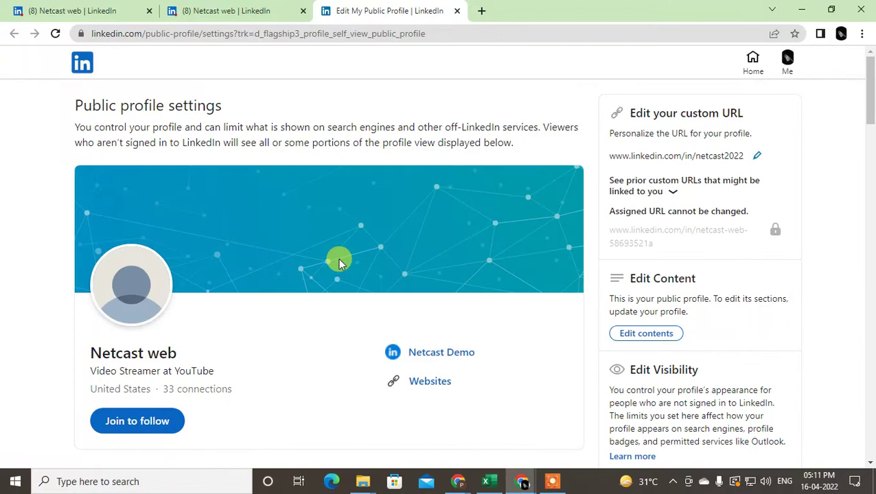
pyautogui.scroll(-5, 339, 265)
pyautogui.scroll(1, 691, 245)
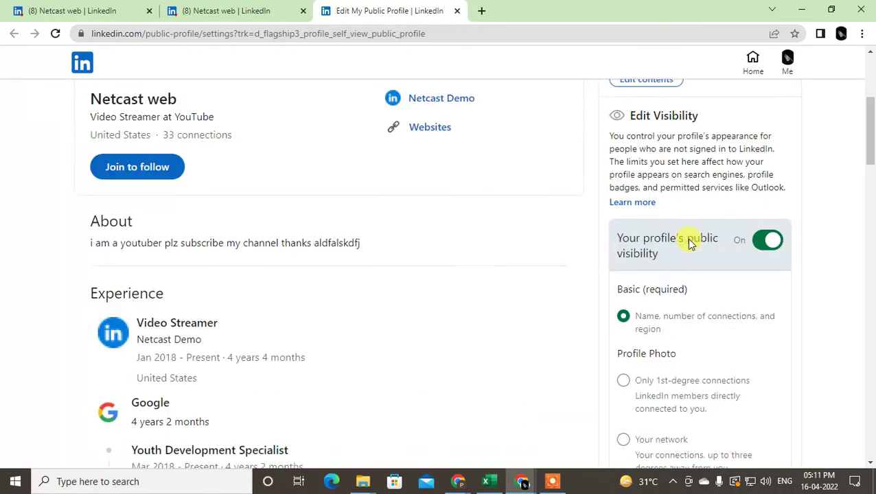
pyautogui.scroll(1, 691, 245)
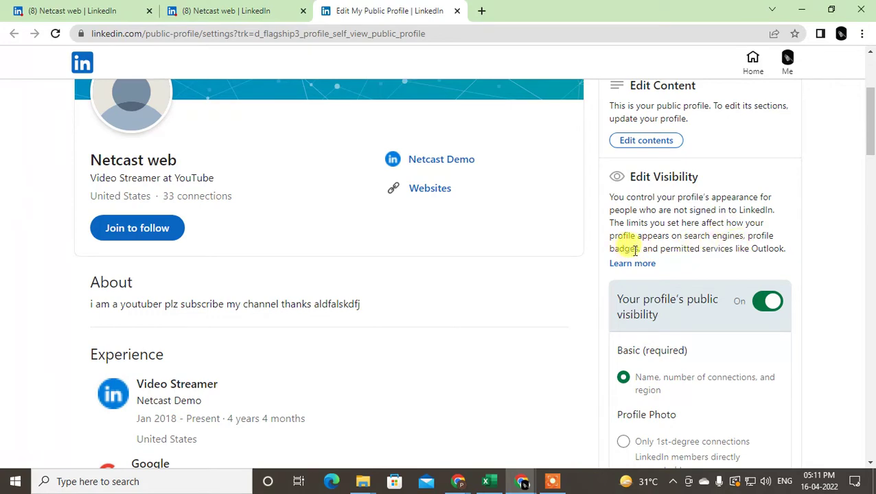
pyautogui.moveTo(789, 250); pyautogui.dragTo(607, 197)
pyautogui.scroll(-2, 742, 254)
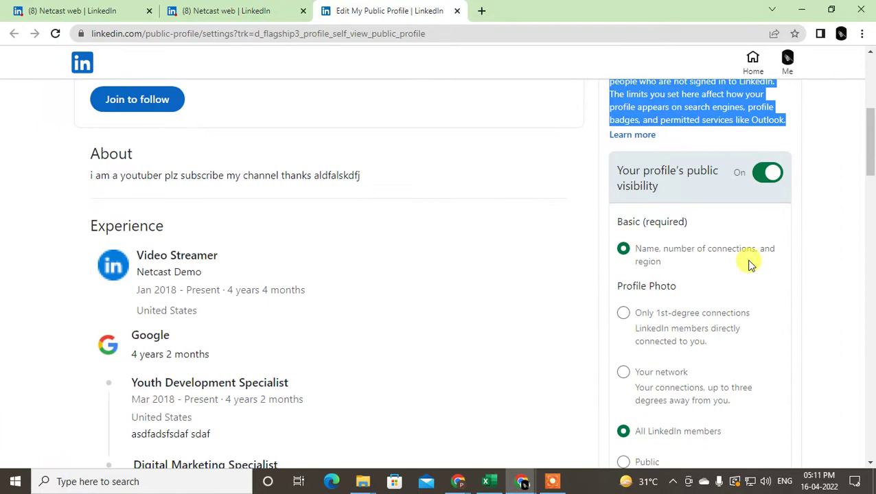
pyautogui.scroll(-2, 750, 264)
pyautogui.scroll(2, 751, 257)
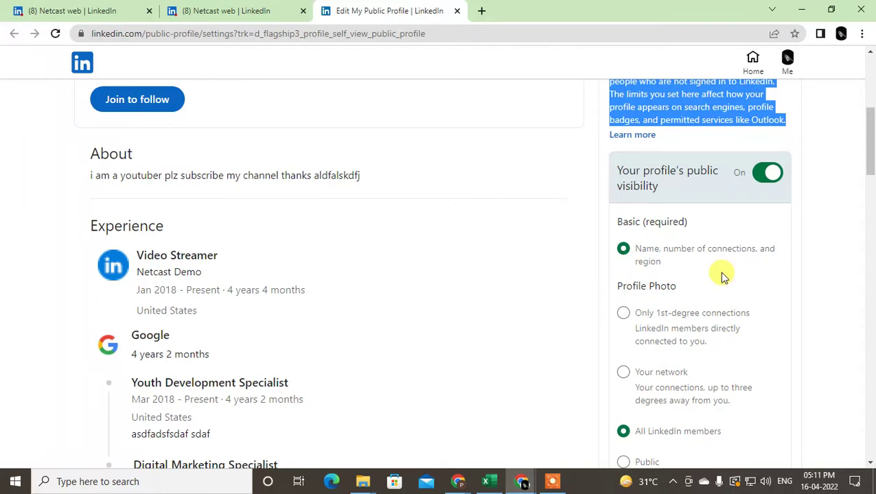
pyautogui.scroll(-1, 723, 277)
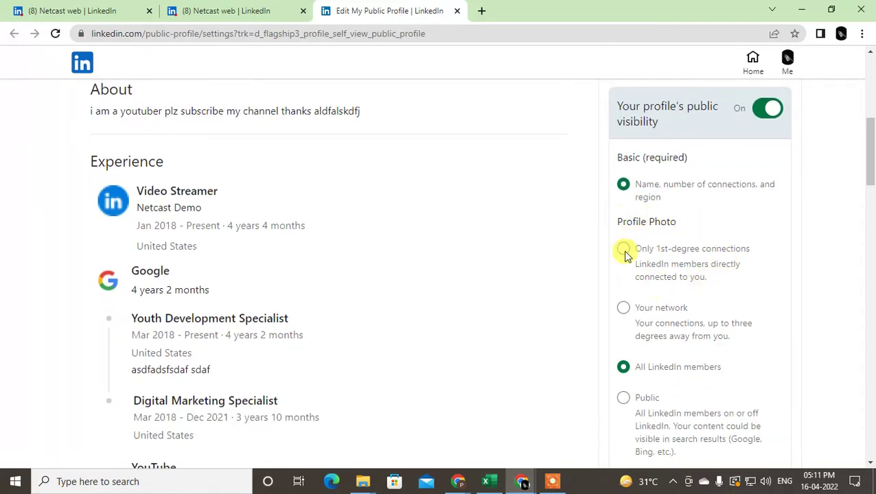
pyautogui.scroll(-3, 618, 275)
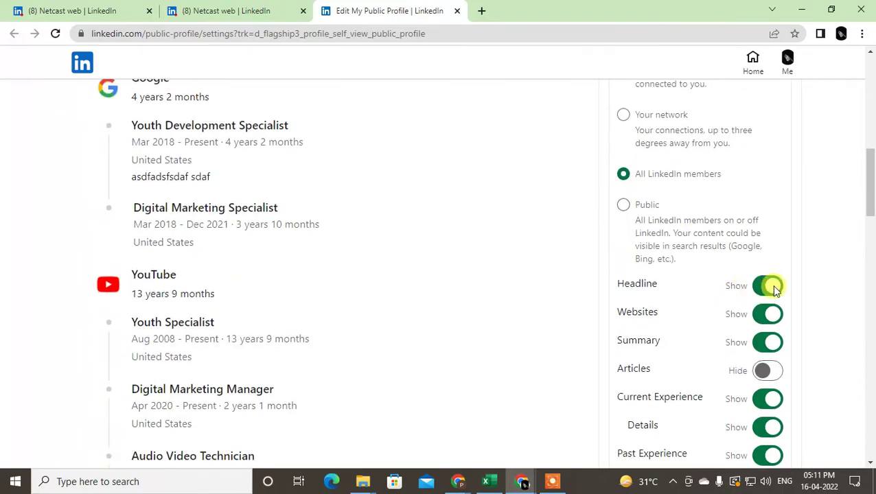
pyautogui.scroll(-1, 776, 290)
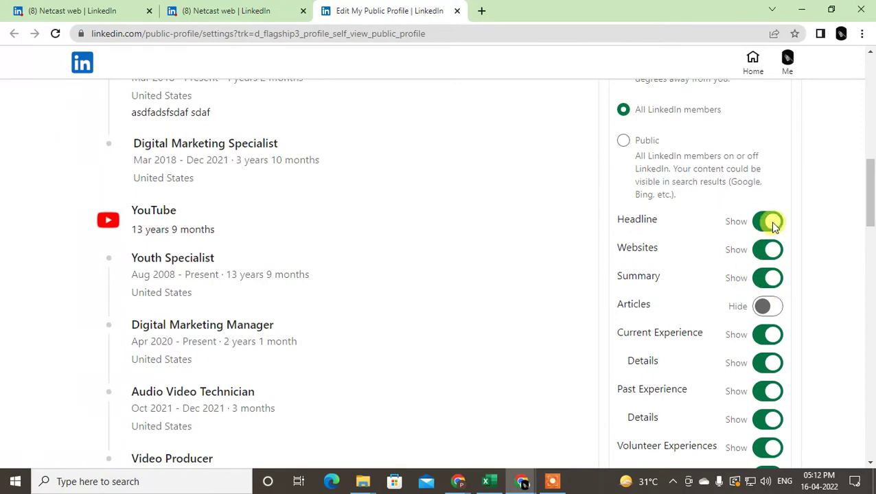
pyautogui.scroll(-5, 770, 270)
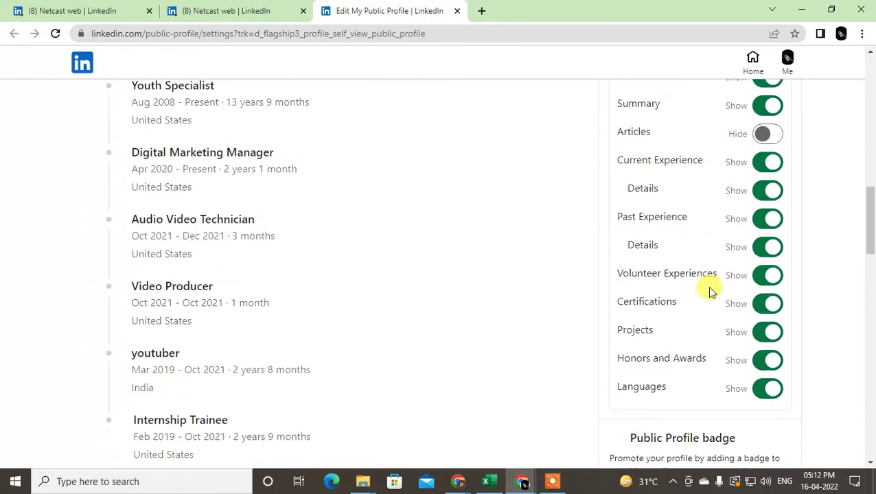
pyautogui.scroll(1, 710, 289)
pyautogui.scroll(2, 756, 302)
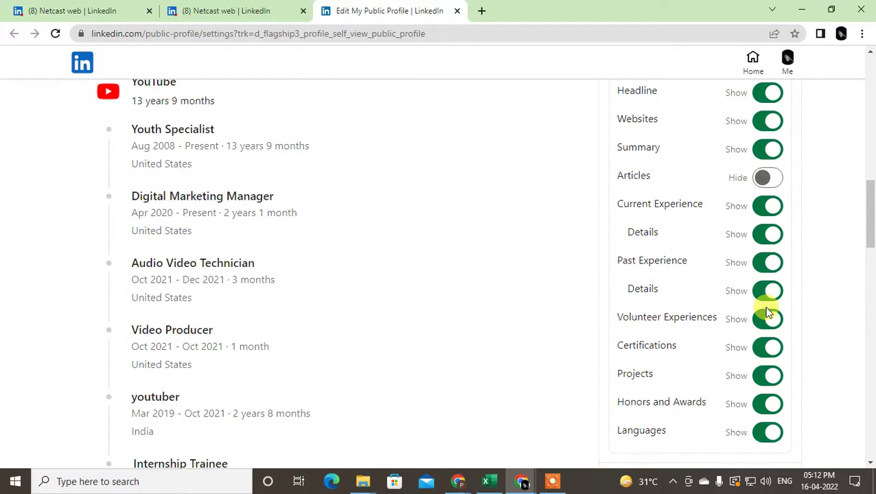
pyautogui.scroll(10, 738, 291)
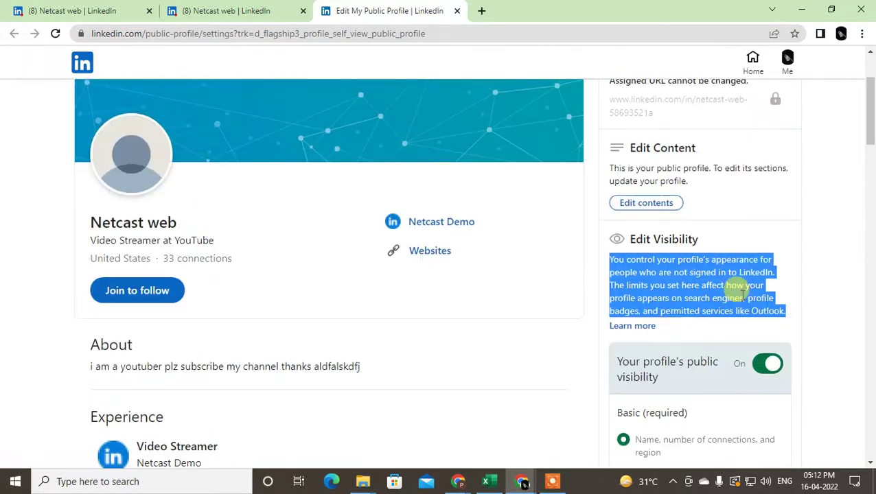
pyautogui.click(675, 283)
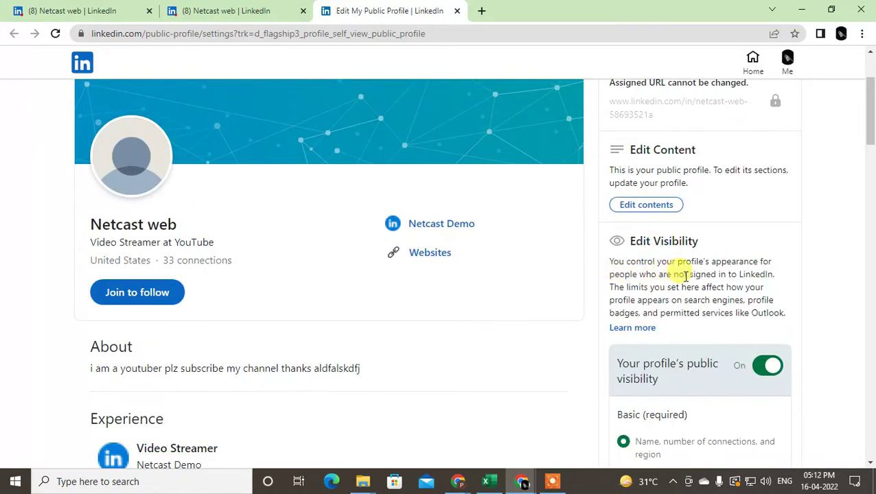
pyautogui.moveTo(773, 272); pyautogui.dragTo(733, 272)
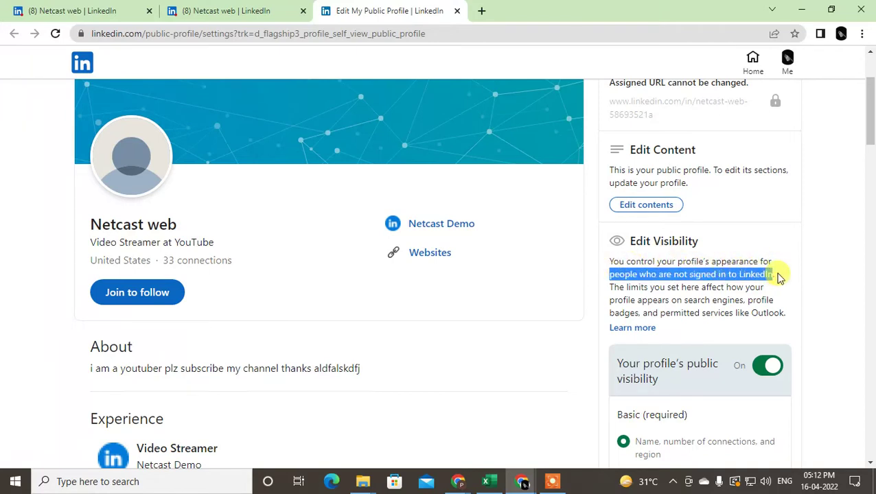
pyautogui.moveTo(608, 274); pyautogui.dragTo(770, 272)
pyautogui.scroll(-12, 692, 306)
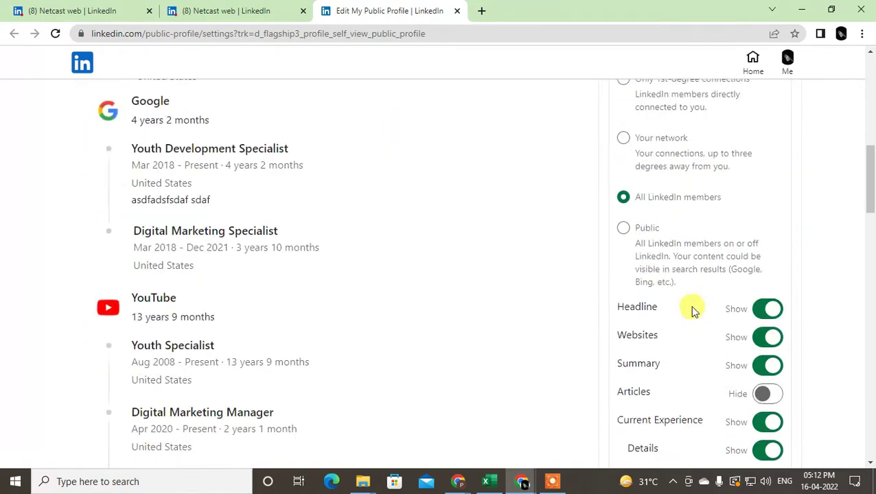
pyautogui.scroll(-2, 695, 311)
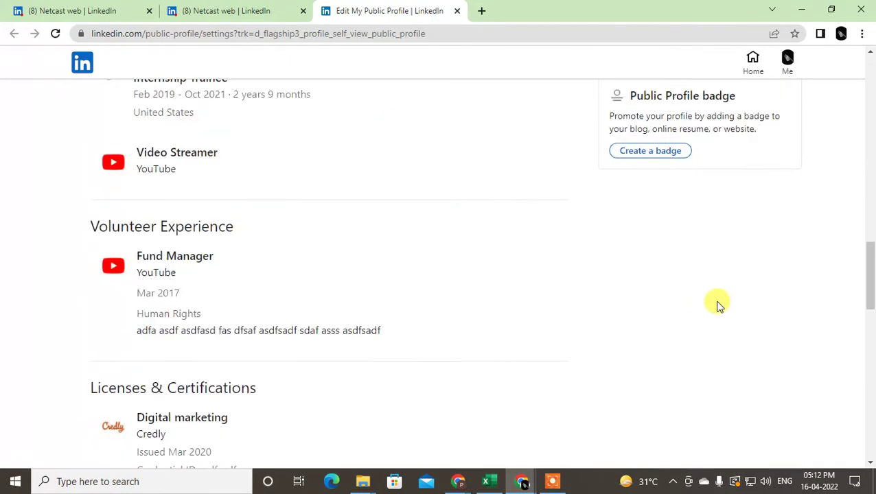
pyautogui.scroll(3, 717, 305)
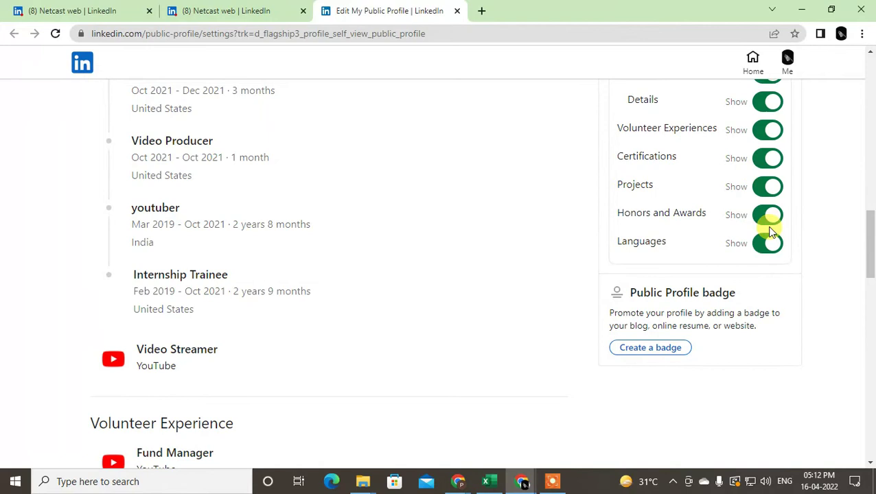
pyautogui.scroll(3, 762, 248)
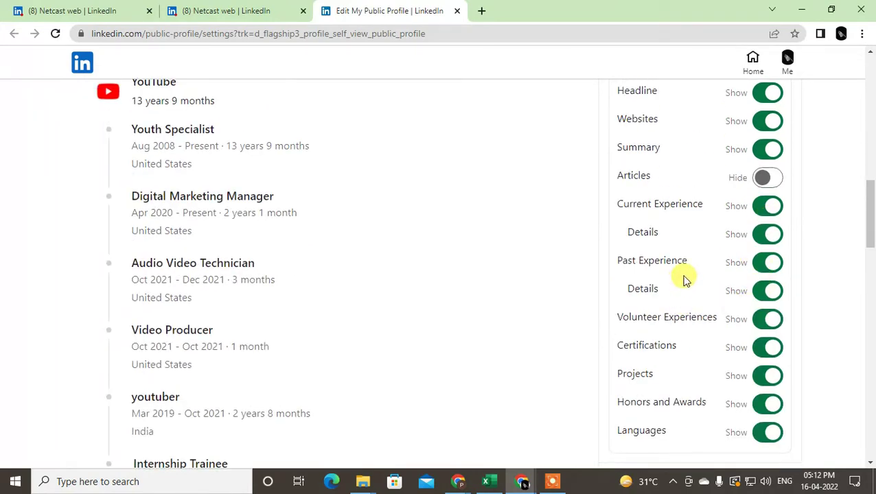
pyautogui.scroll(1, 684, 278)
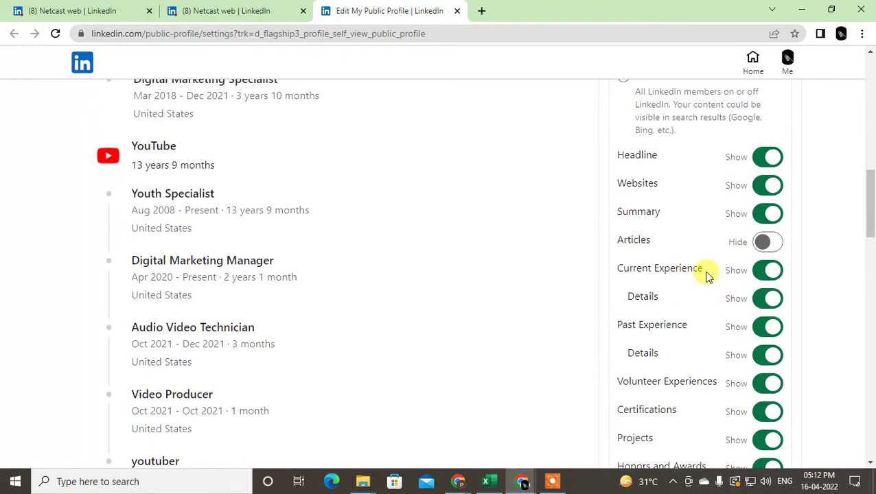
pyautogui.scroll(8, 718, 317)
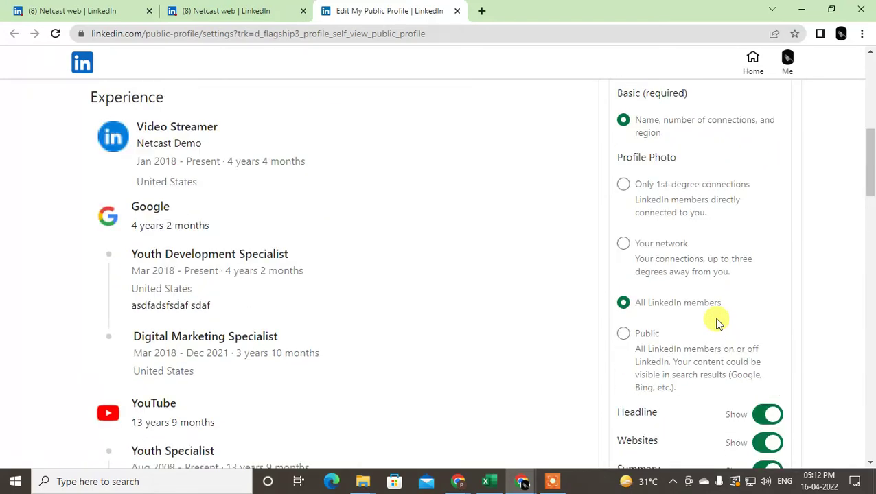
pyautogui.scroll(1, 747, 231)
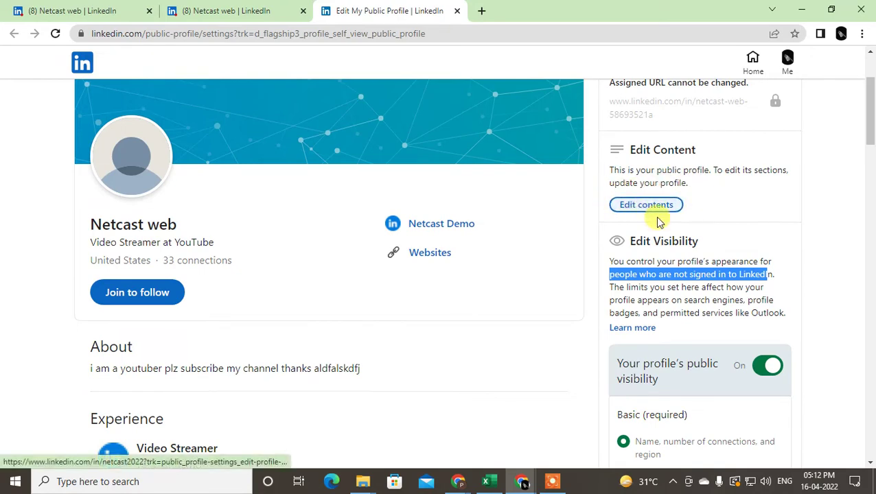
pyautogui.scroll(1, 656, 227)
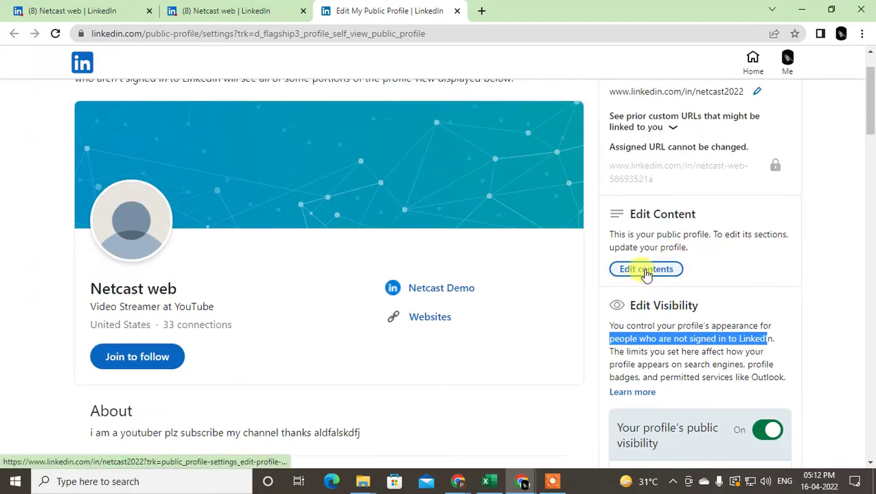
# Step: Choose Edit contents, then close the extra public-profile tab to return to your profile
pyautogui.click(646, 269)
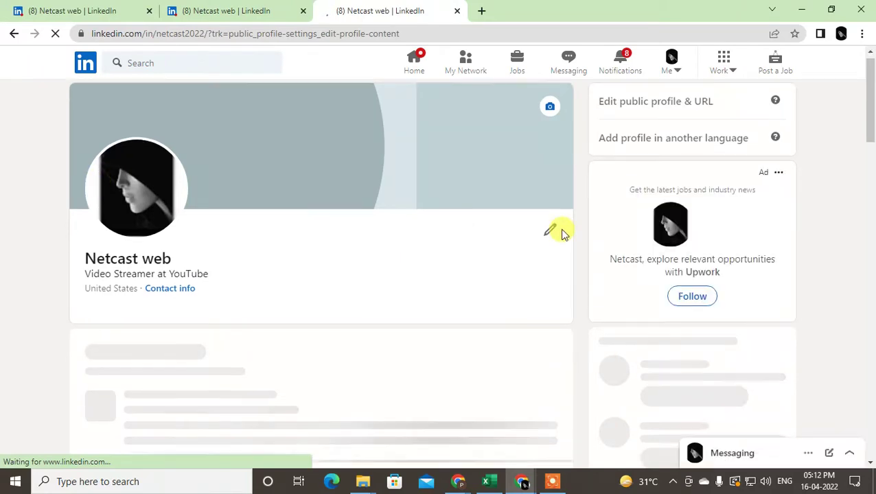
pyautogui.scroll(-2, 550, 233)
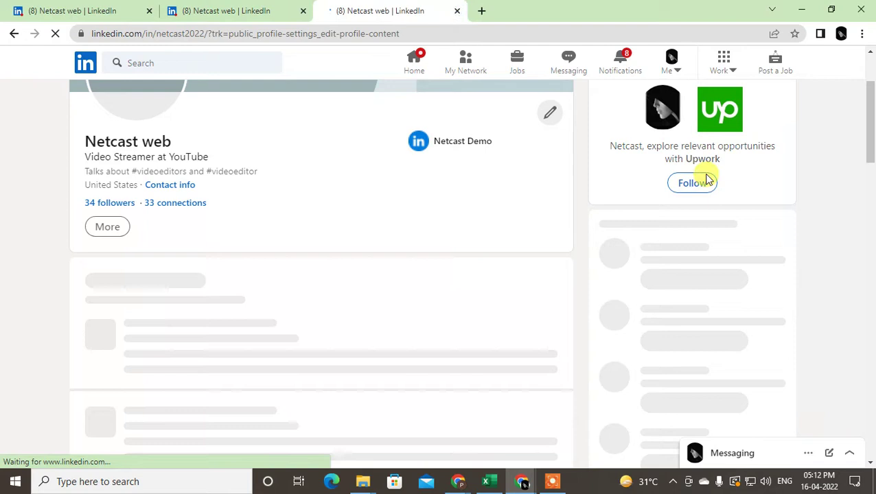
pyautogui.click(456, 10)
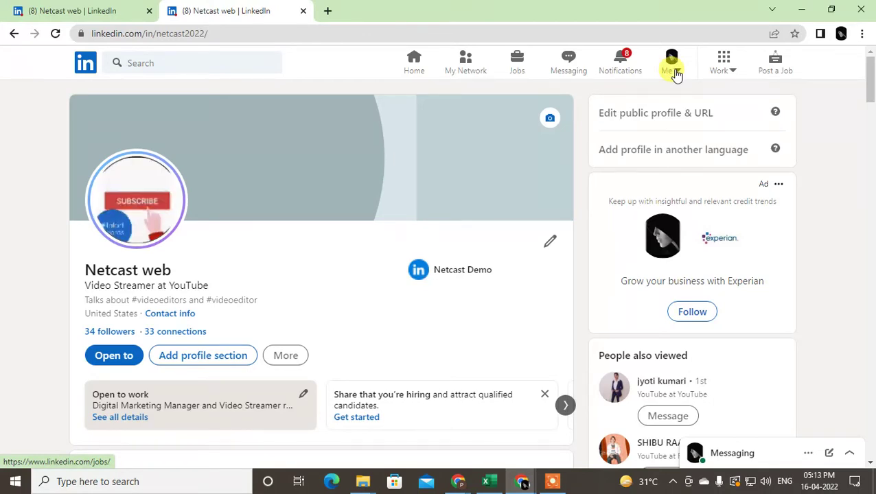
# Step: Open Settings & Privacy from the Me menu to show Account preferences
pyautogui.click(673, 71)
pyautogui.click(677, 75)
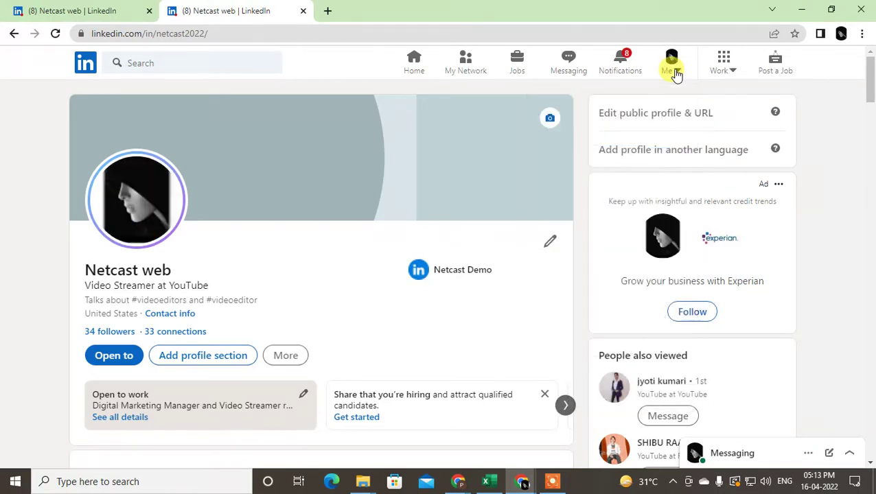
pyautogui.click(676, 74)
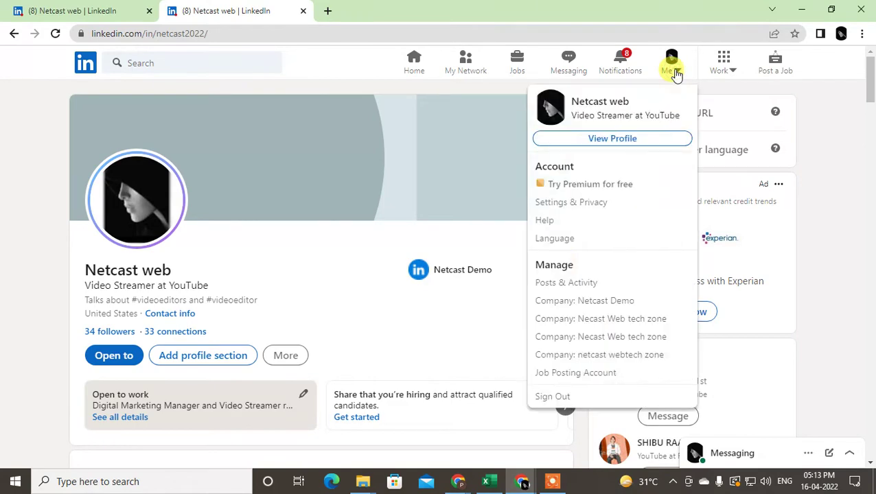
pyautogui.click(579, 203)
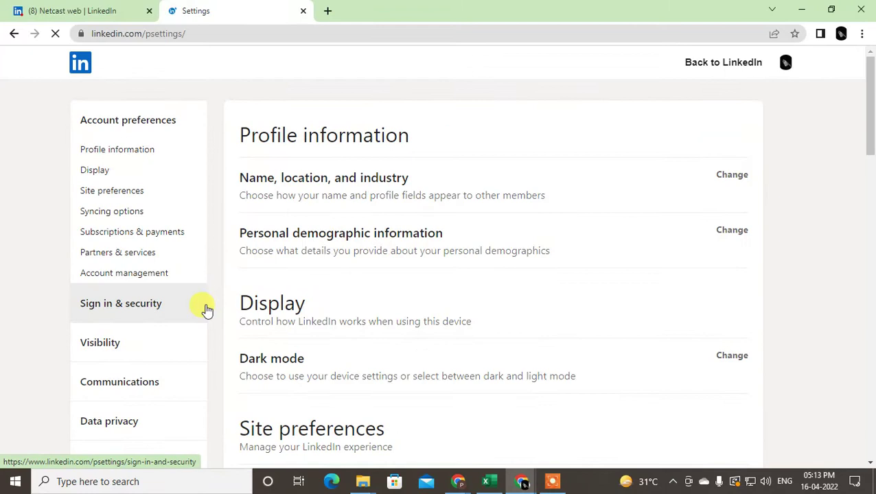
pyautogui.moveTo(869, 99)
pyautogui.mouseDown()
pyautogui.moveTo(869, 92)
pyautogui.moveTo(871, 121)
pyautogui.moveTo(870, 91)
pyautogui.mouseUp()
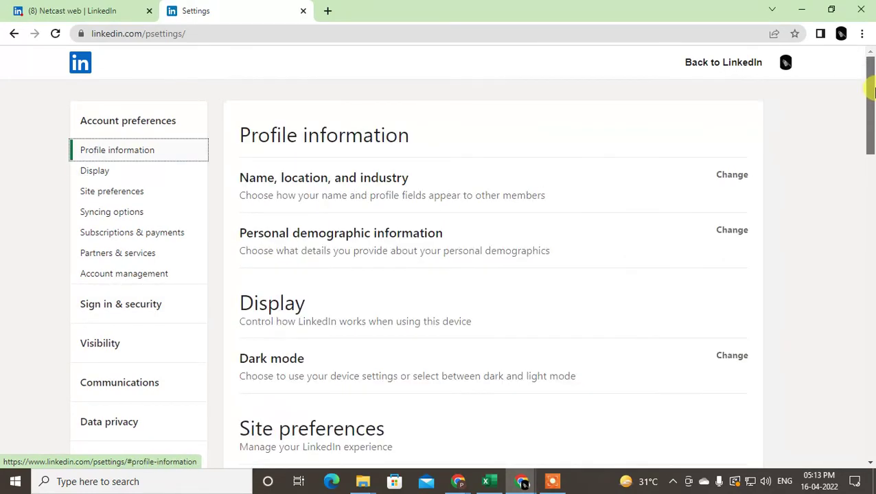
# Step: Go to Visibility > Visibility of your profile & network, showing profile viewing in Private mode
pyautogui.click(98, 344)
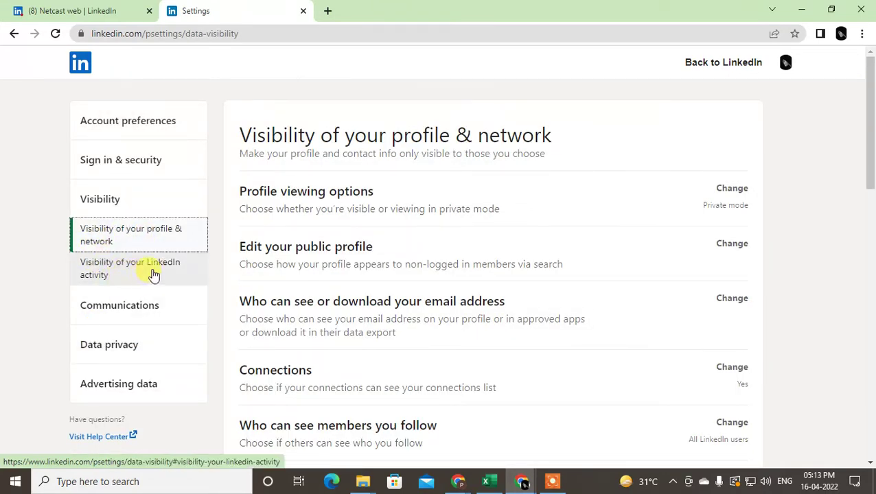
pyautogui.click(116, 239)
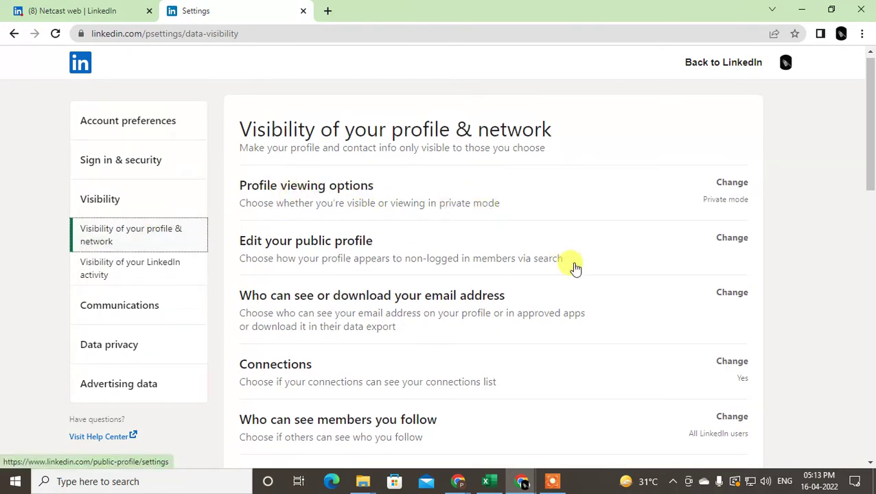
# Step: Switch profile viewing options from Private mode to Private profile characteristics
pyautogui.click(718, 197)
pyautogui.scroll(-1, 366, 393)
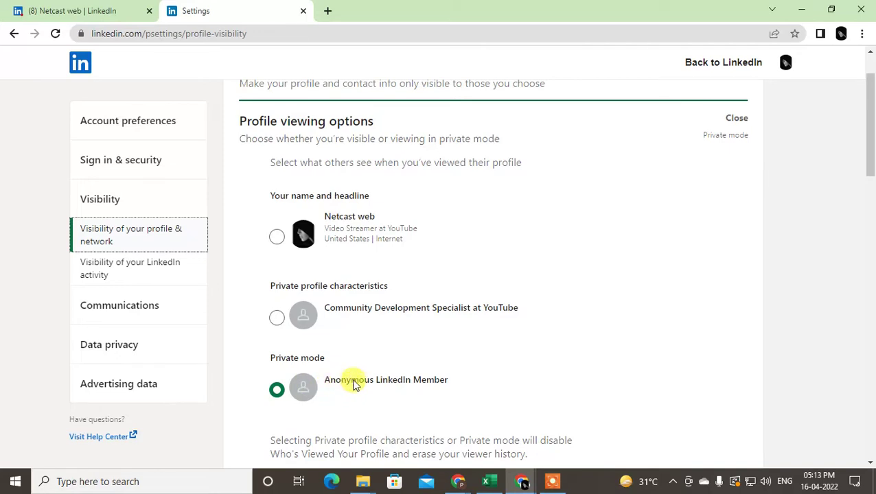
pyautogui.moveTo(435, 161); pyautogui.dragTo(517, 156)
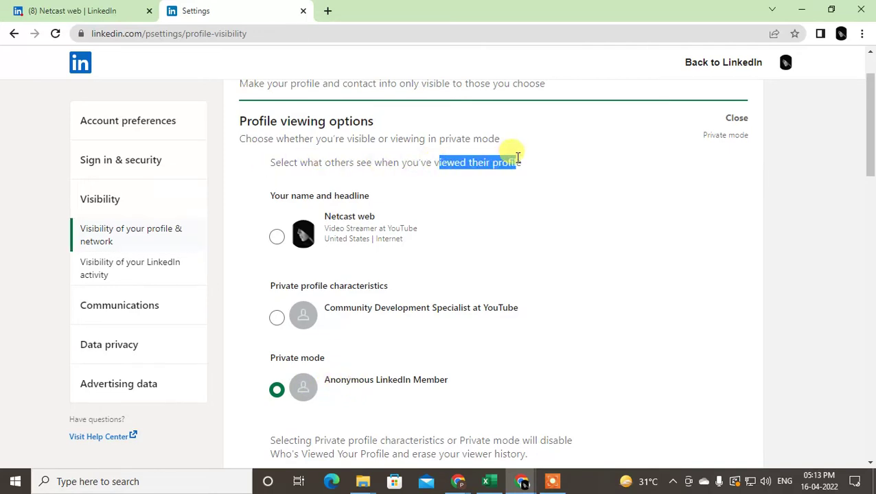
pyautogui.click(516, 158)
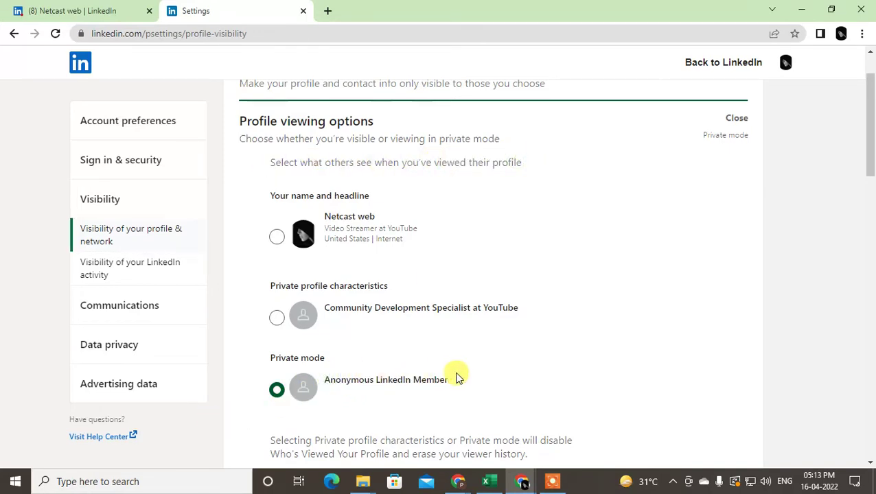
pyautogui.moveTo(457, 380); pyautogui.dragTo(272, 395)
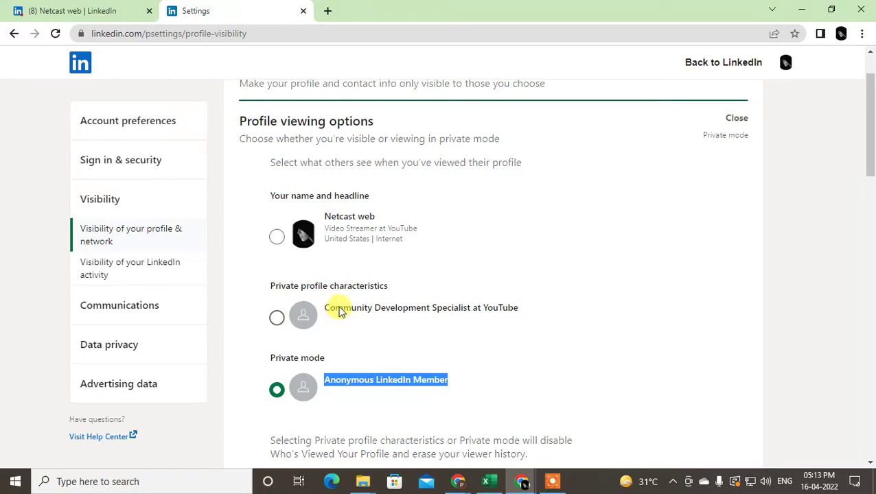
pyautogui.moveTo(338, 309); pyautogui.dragTo(513, 309)
pyautogui.tripleClick(510, 311)
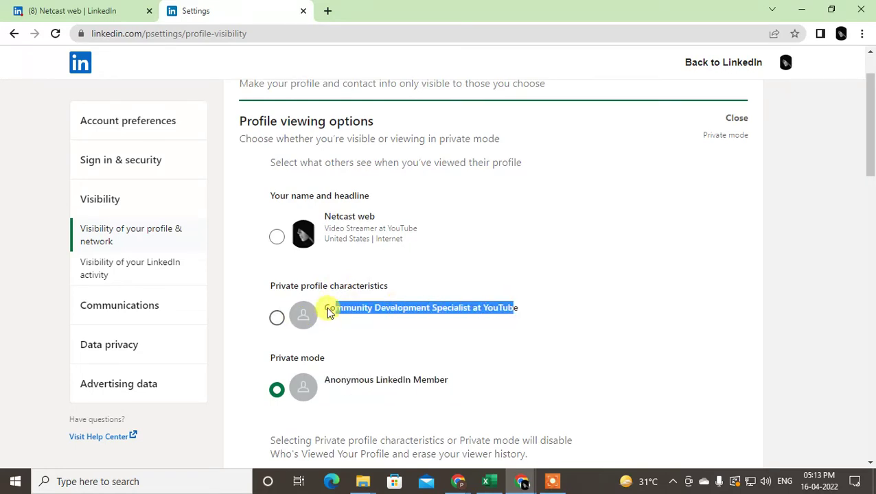
pyautogui.click(324, 307)
pyautogui.moveTo(324, 307); pyautogui.dragTo(524, 307)
pyautogui.click(276, 327)
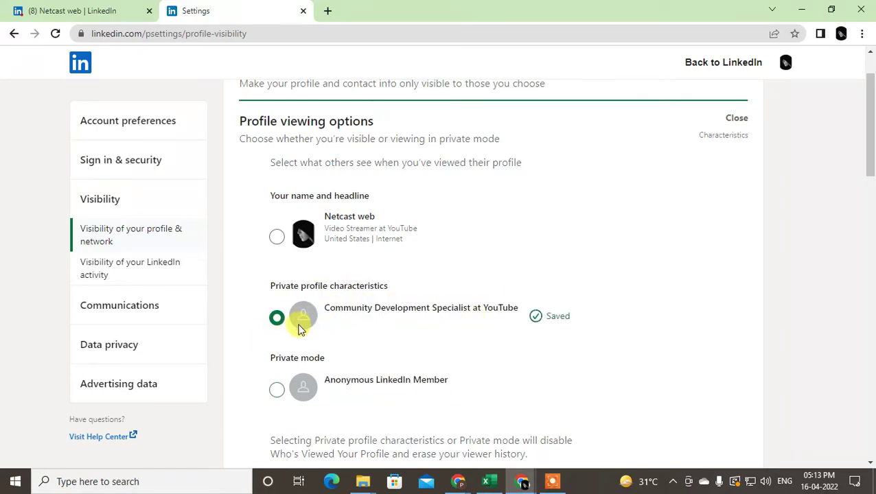
pyautogui.click(736, 118)
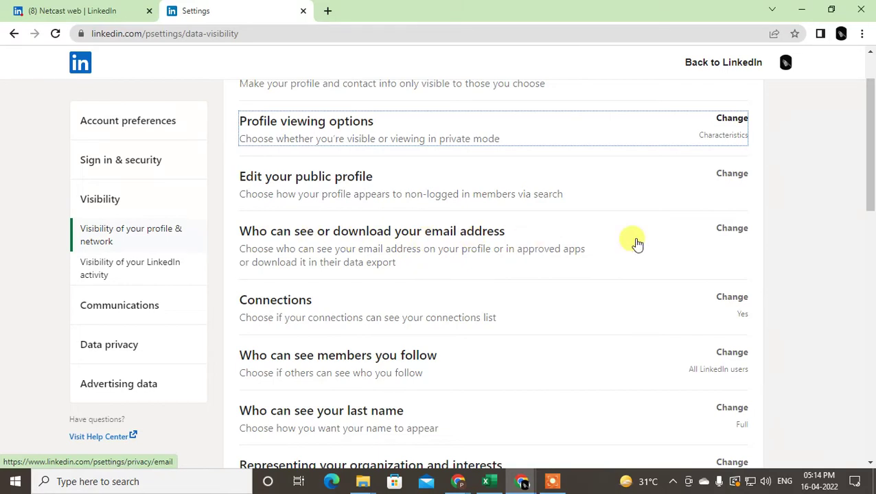
# Step: Set who can see members you follow to Only visible to me (Self)
pyautogui.scroll(-2, 472, 247)
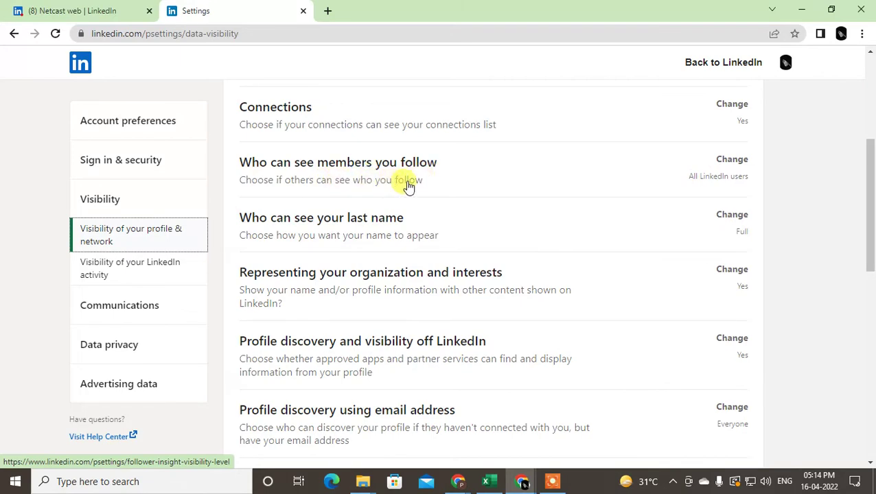
pyautogui.click(506, 176)
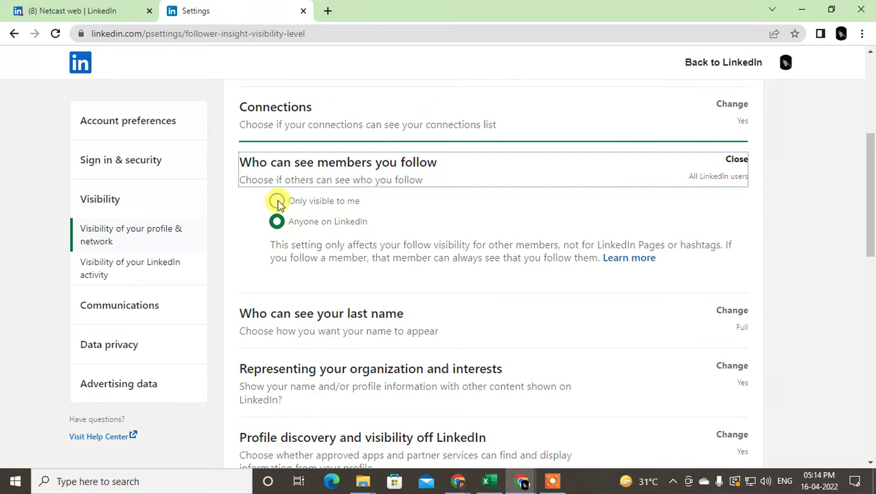
pyautogui.click(276, 202)
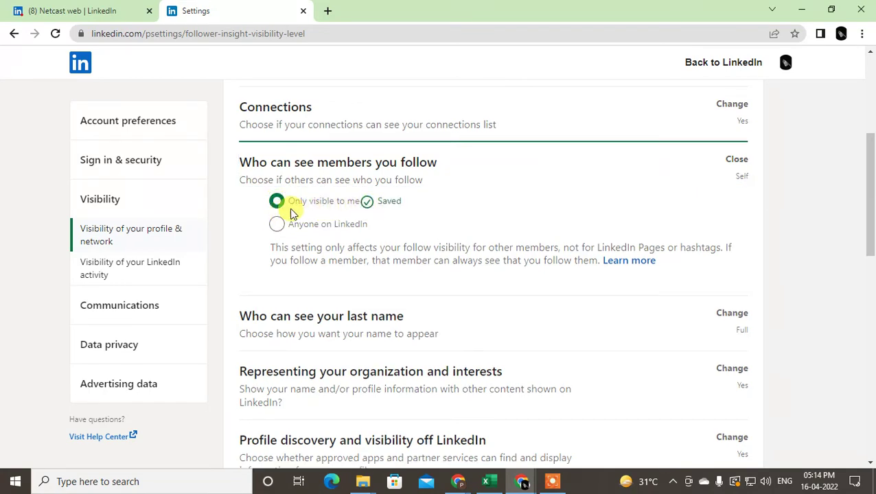
pyautogui.click(739, 162)
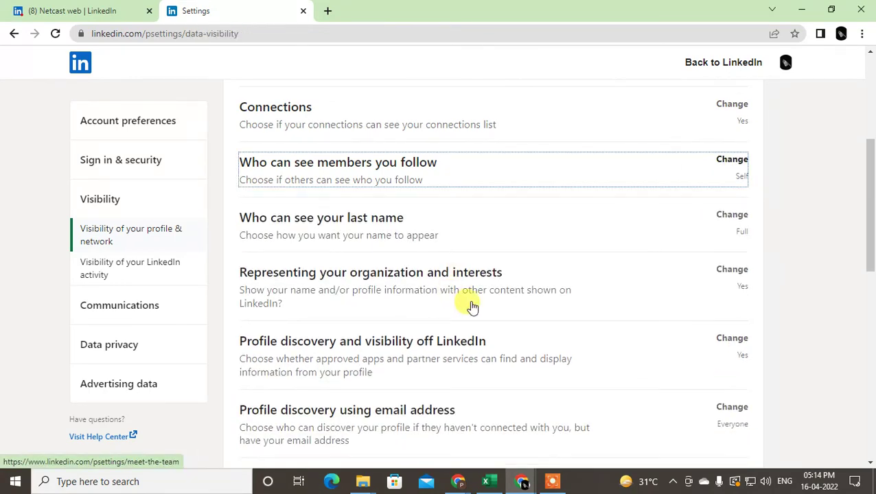
pyautogui.scroll(-1, 472, 307)
pyautogui.scroll(-1, 478, 237)
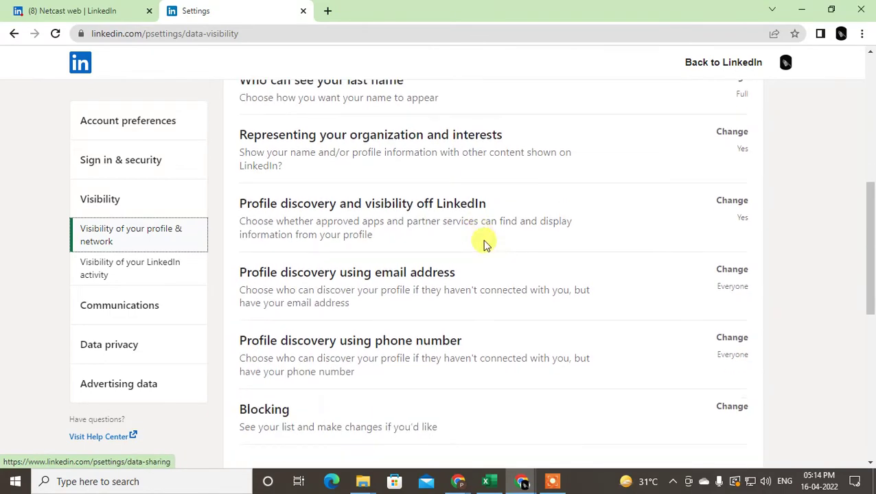
pyautogui.scroll(-3, 484, 245)
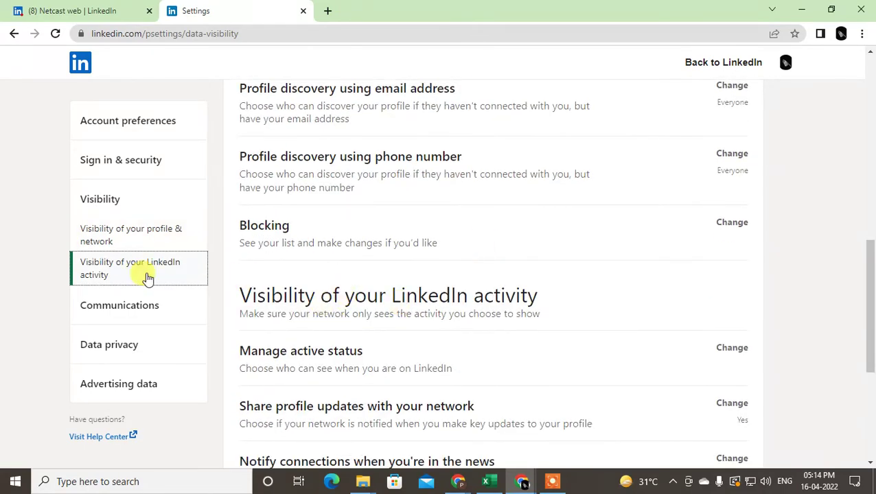
# Step: Show Visibility of your LinkedIn activity, with mentions allowed and followers set to Everyone
pyautogui.click(124, 272)
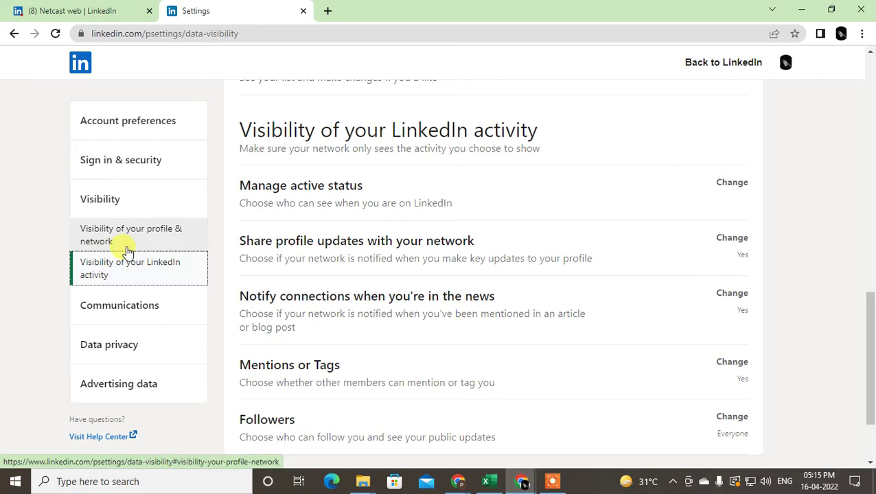
# Step: Review Account preferences and its syncing options, then return to profile & network visibility
pyautogui.click(130, 130)
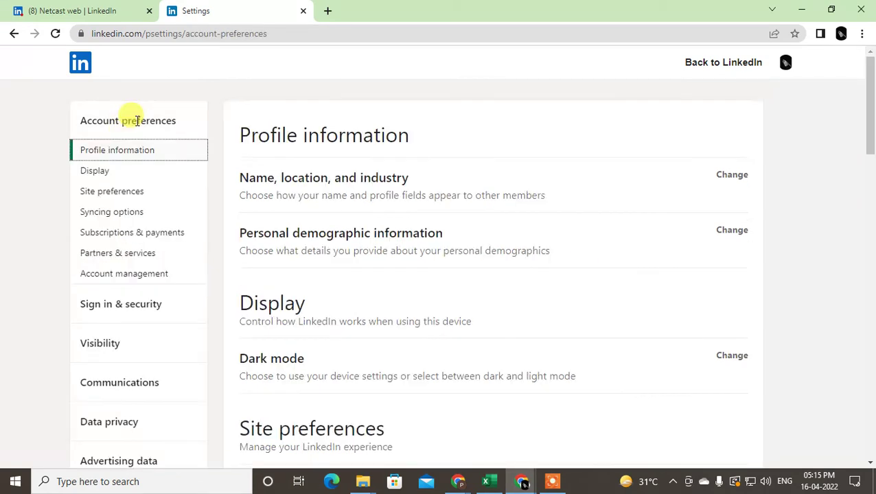
pyautogui.click(119, 214)
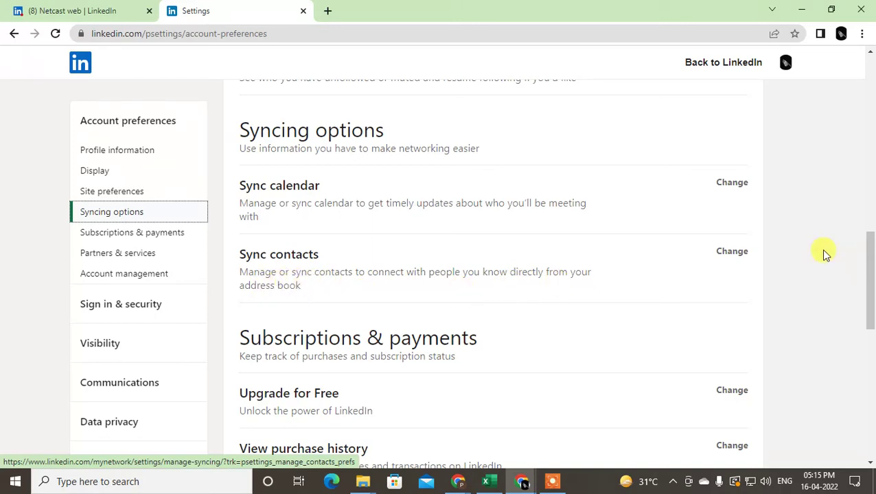
pyautogui.scroll(-2, 600, 291)
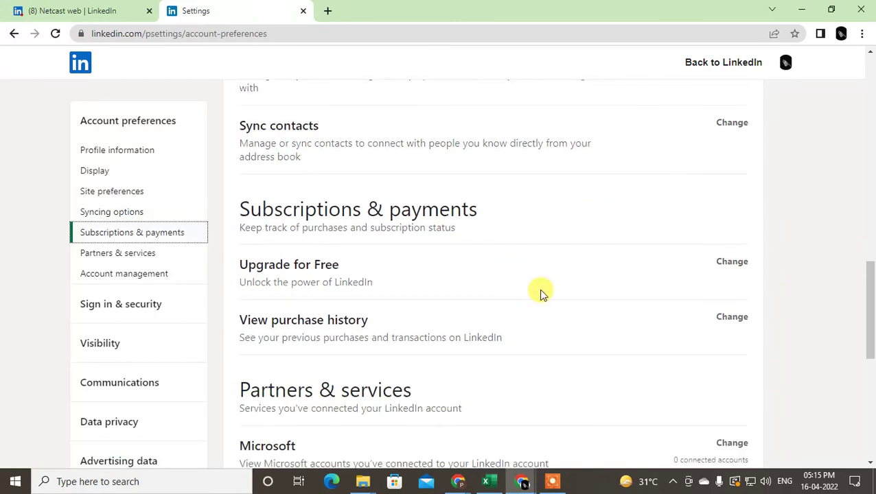
pyautogui.scroll(-6, 541, 294)
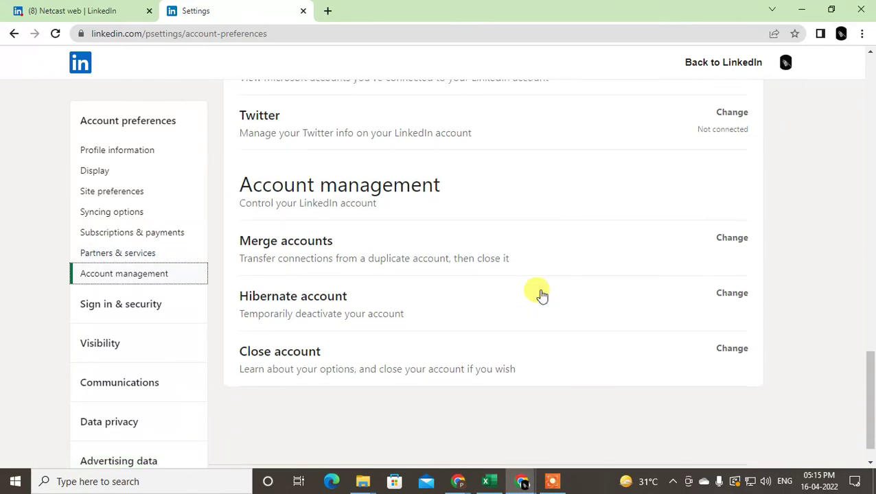
pyautogui.scroll(2, 395, 258)
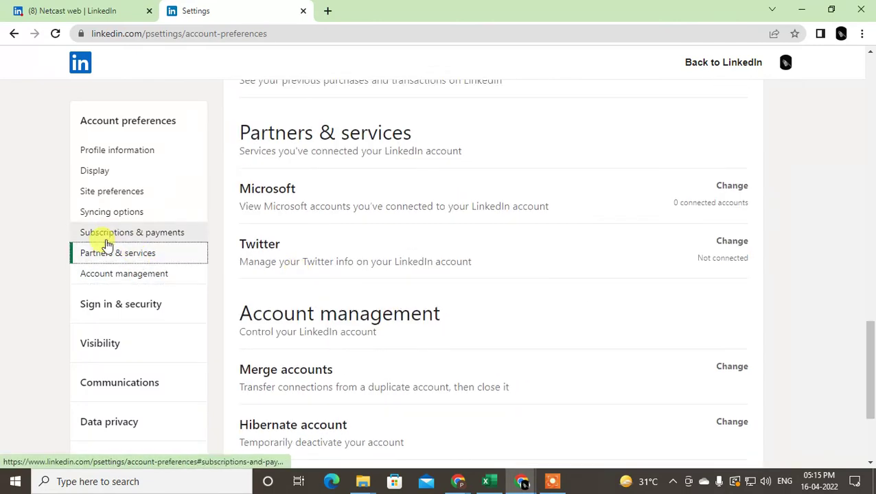
pyautogui.click(144, 342)
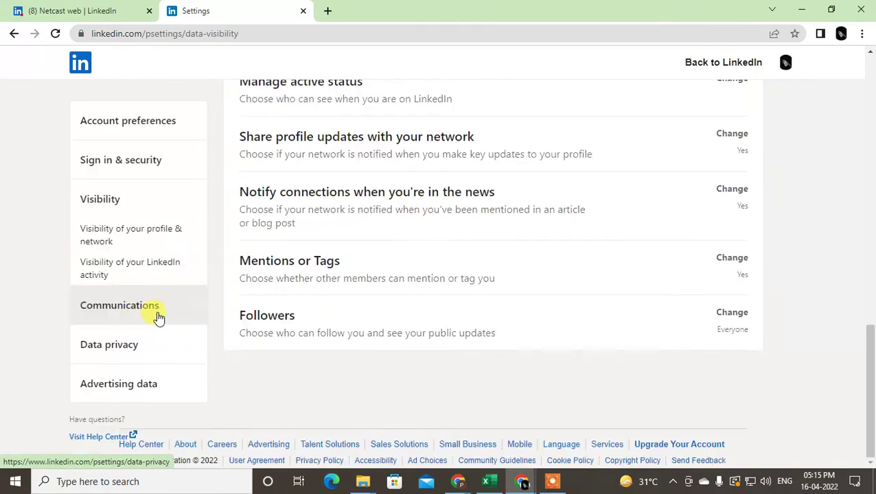
# Step: Review Sign in & security account access, then go back to Visibility settings
pyautogui.click(134, 175)
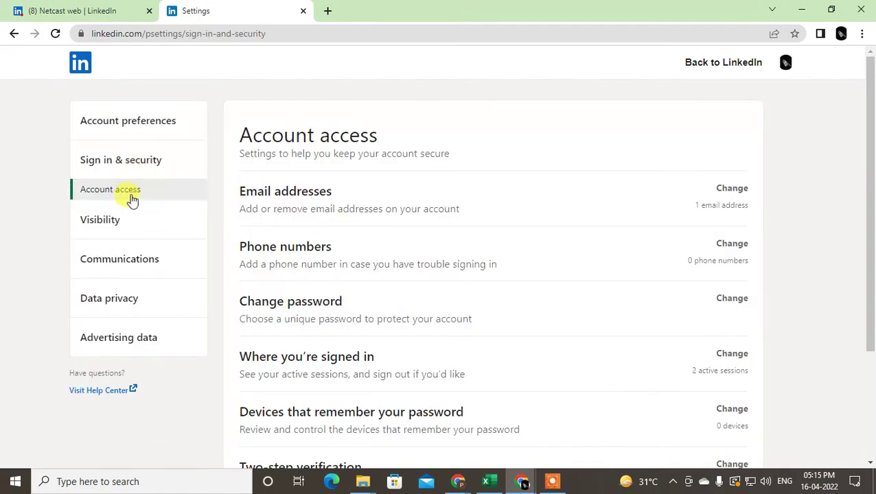
pyautogui.click(127, 196)
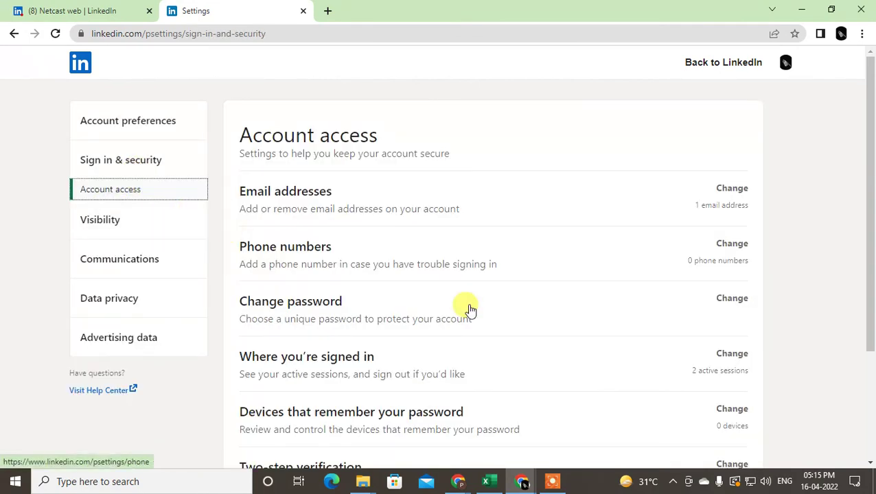
pyautogui.scroll(-2, 469, 310)
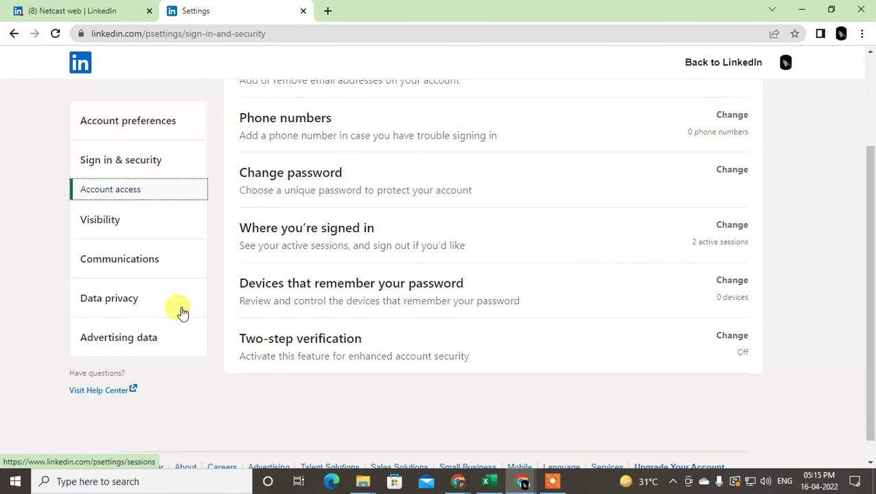
pyautogui.click(133, 231)
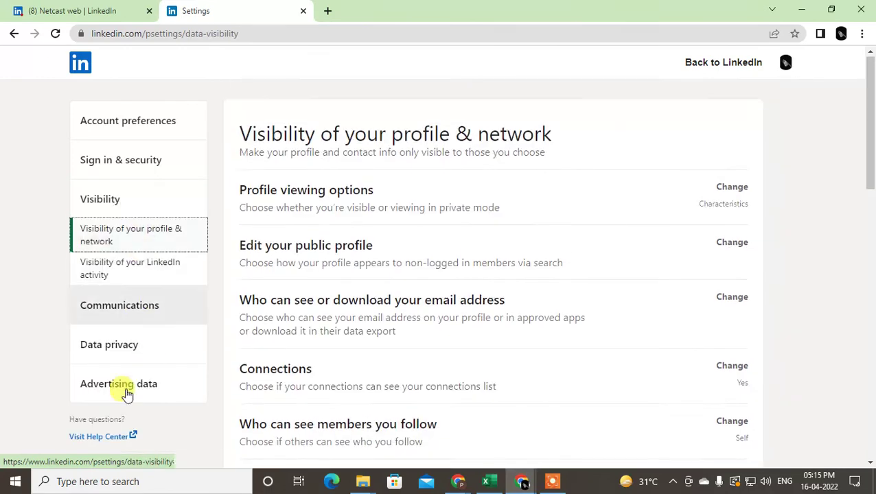
# Step: Review Data privacy and job seeking settings without changes, then show the desktop
pyautogui.click(121, 348)
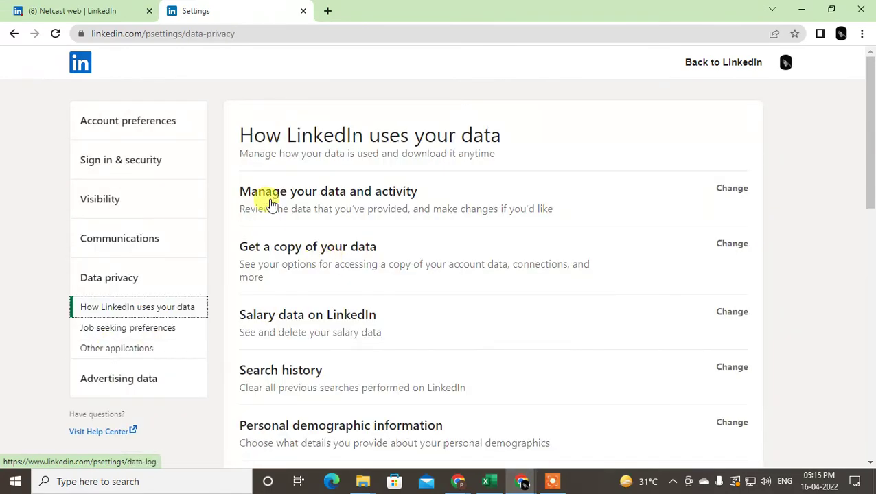
pyautogui.scroll(-1, 384, 296)
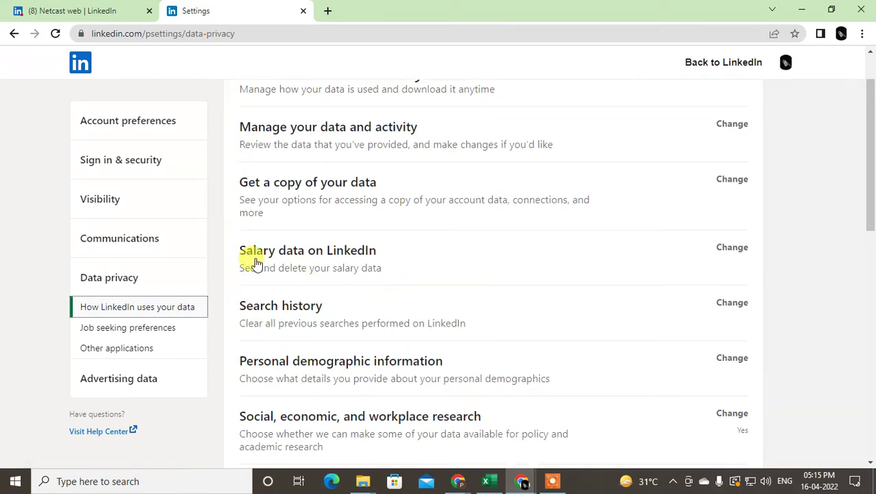
pyautogui.scroll(-2, 254, 262)
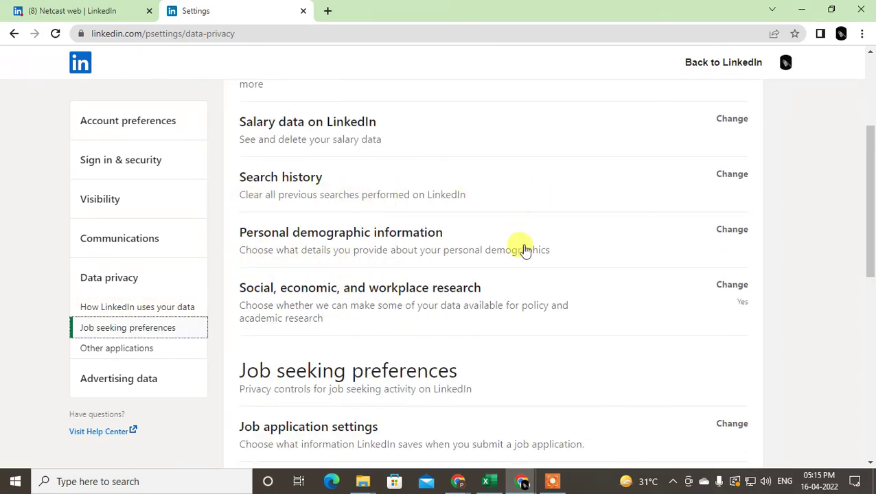
pyautogui.scroll(-4, 526, 250)
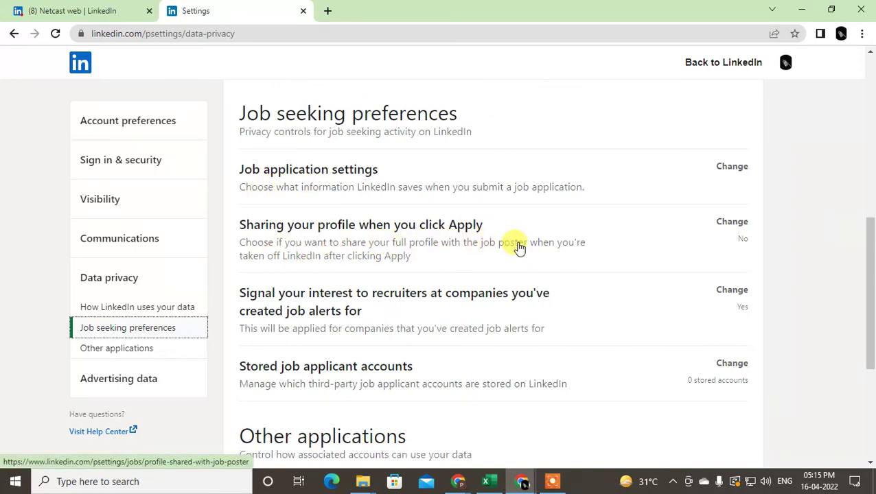
pyautogui.scroll(-1, 205, 260)
pyautogui.scroll(-2, 460, 285)
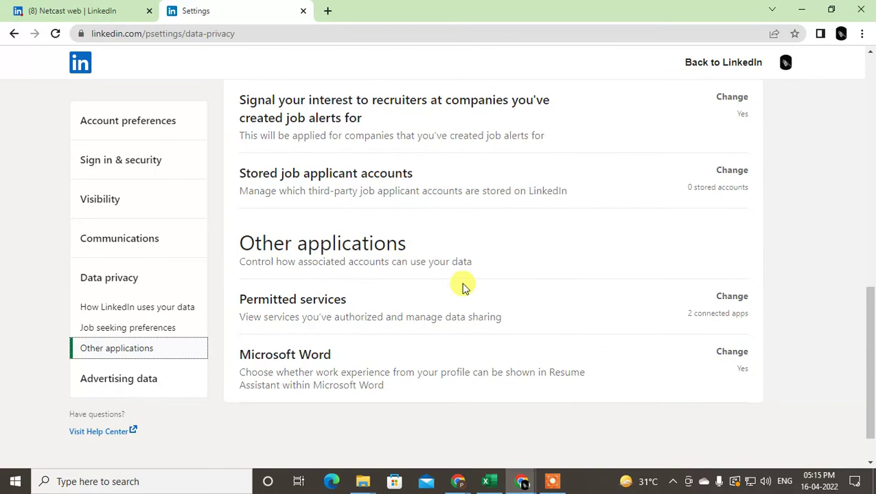
pyautogui.scroll(4, 462, 287)
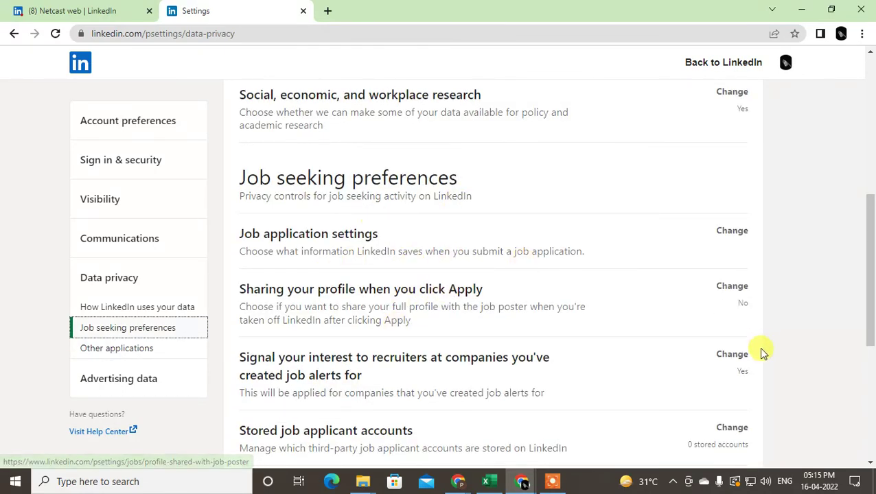
pyautogui.press('super+d')
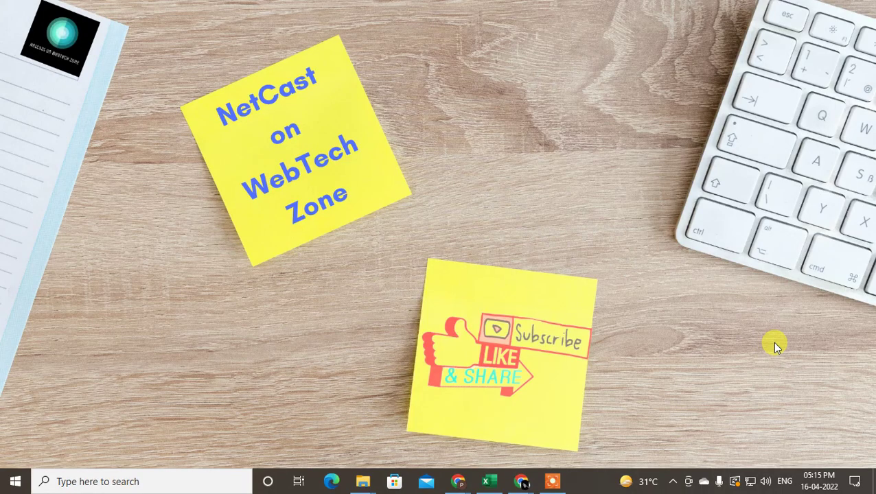